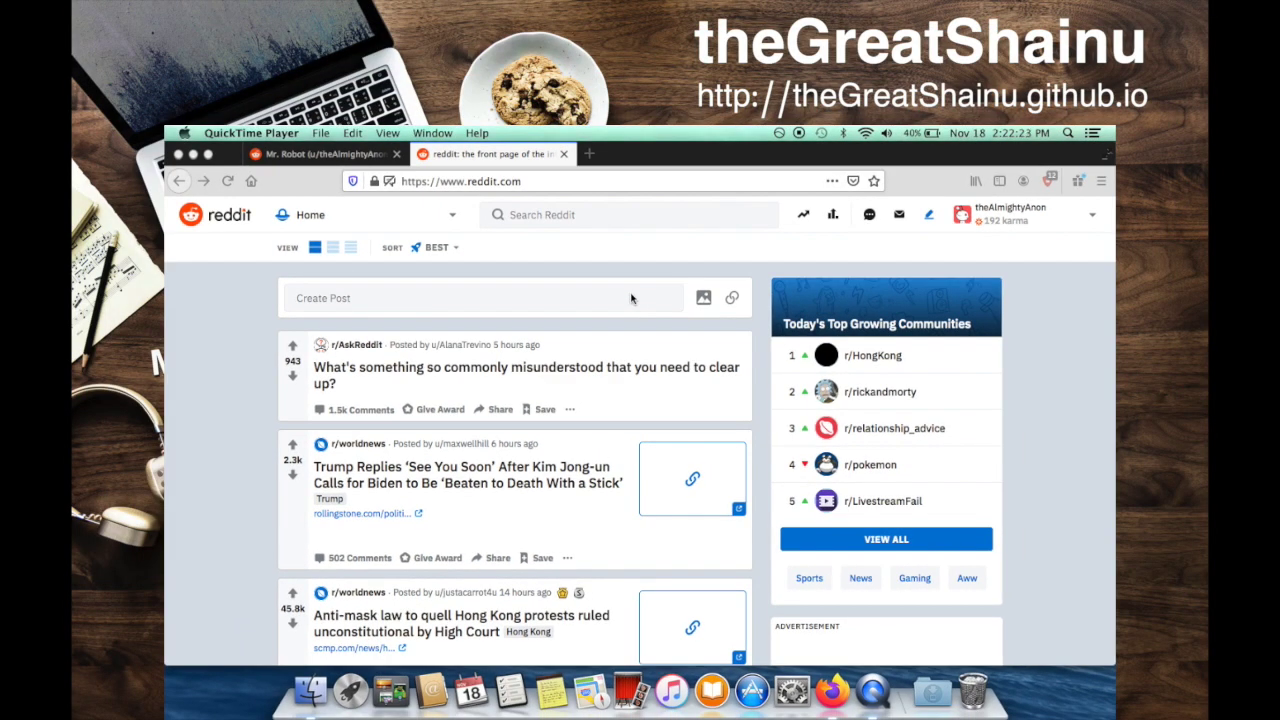
Open and close the Reddit account menu.
{"action": "scroll", "coordinate": [631, 298], "scroll_direction": "down", "scroll_amount": 3}
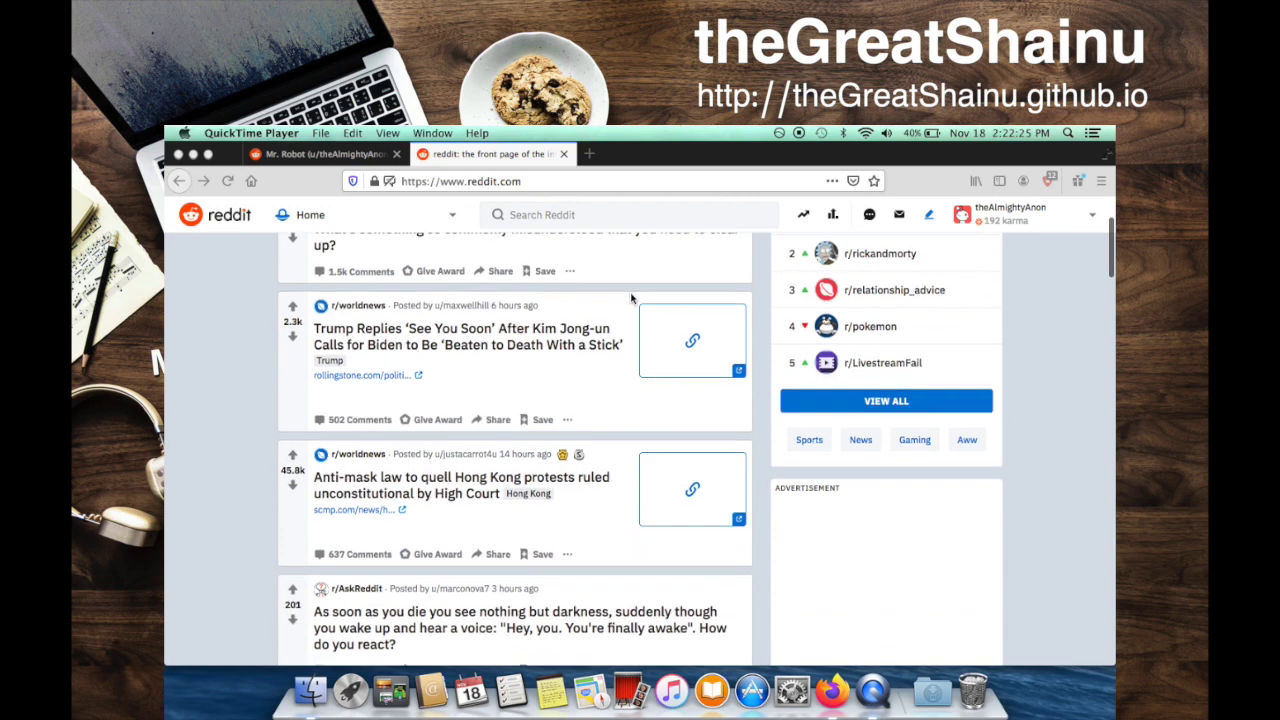
{"action": "scroll", "coordinate": [631, 298], "scroll_direction": "up", "scroll_amount": 3}
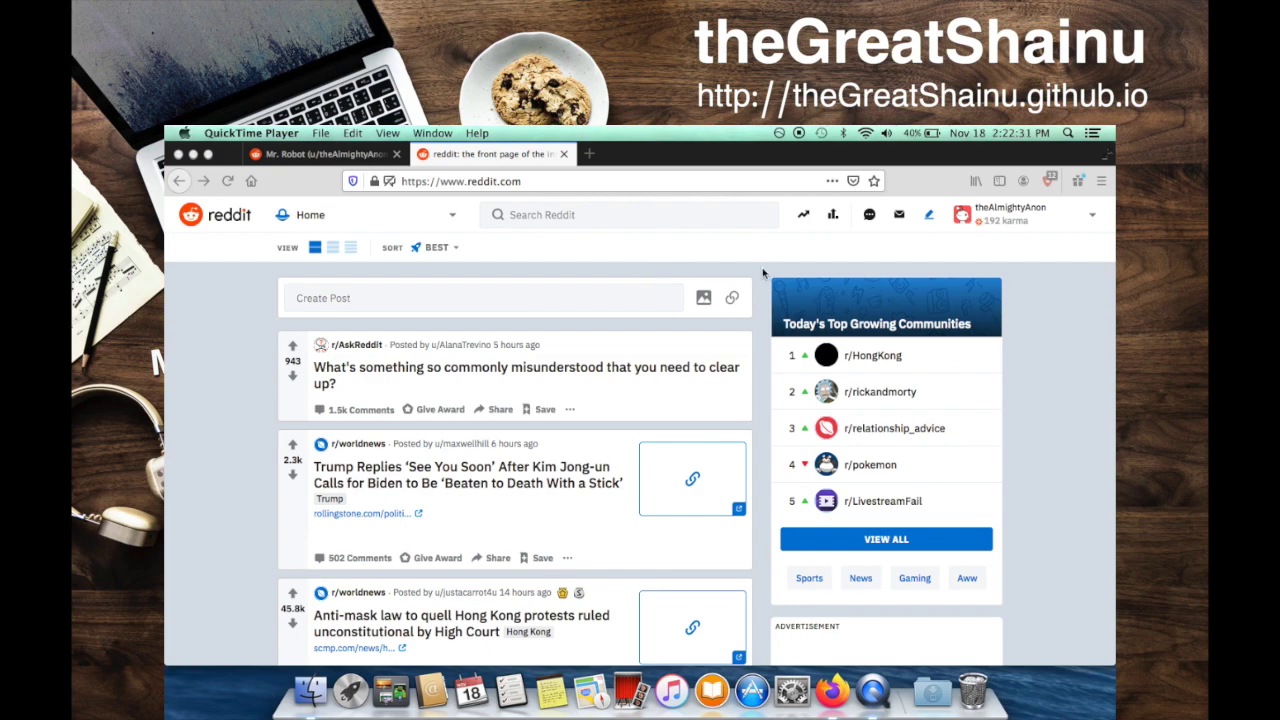
{"action": "scroll", "coordinate": [763, 272], "scroll_direction": "down", "scroll_amount": 5}
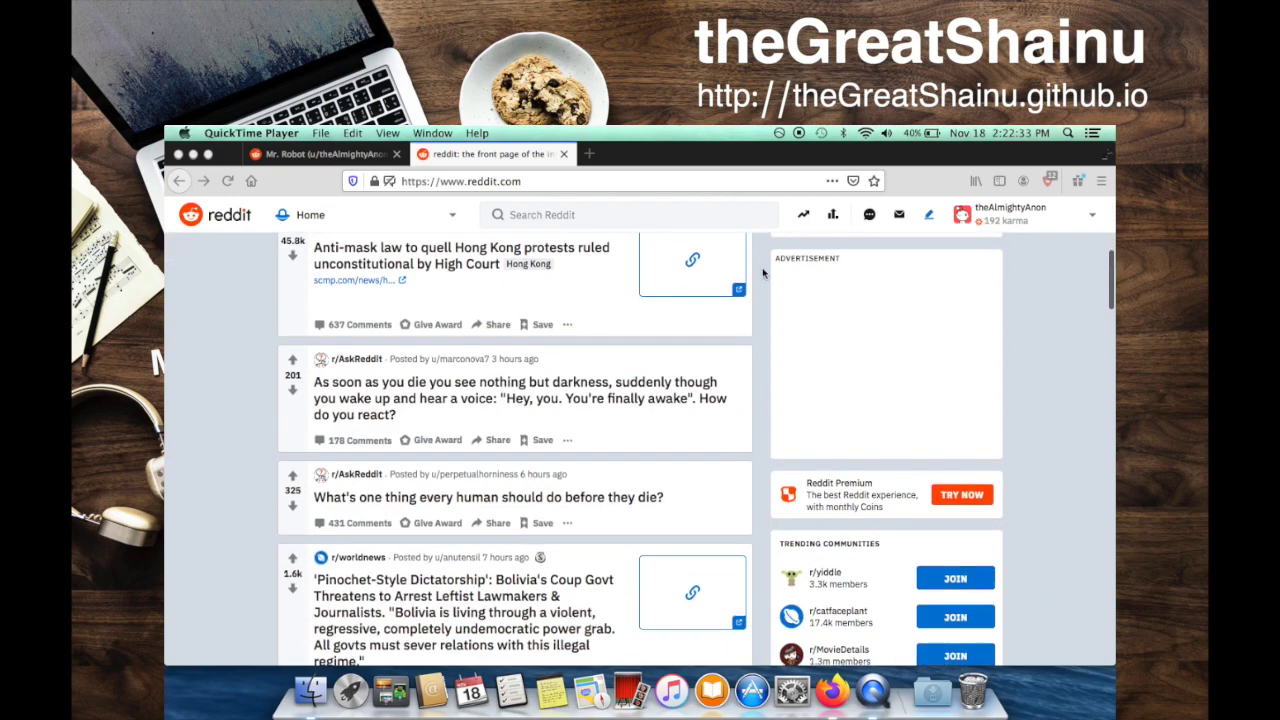
{"action": "left_click", "coordinate": [994, 217]}
{"action": "left_click", "coordinate": [1049, 212]}
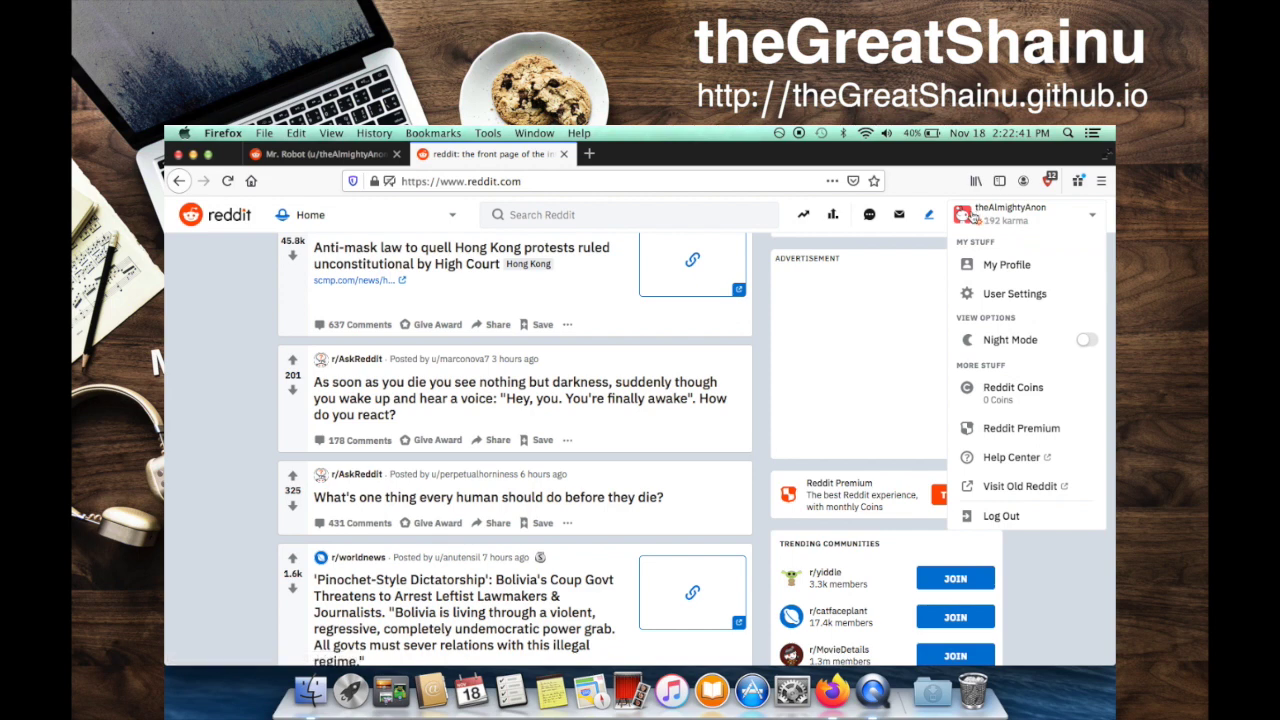
{"action": "left_click", "coordinate": [1012, 218]}
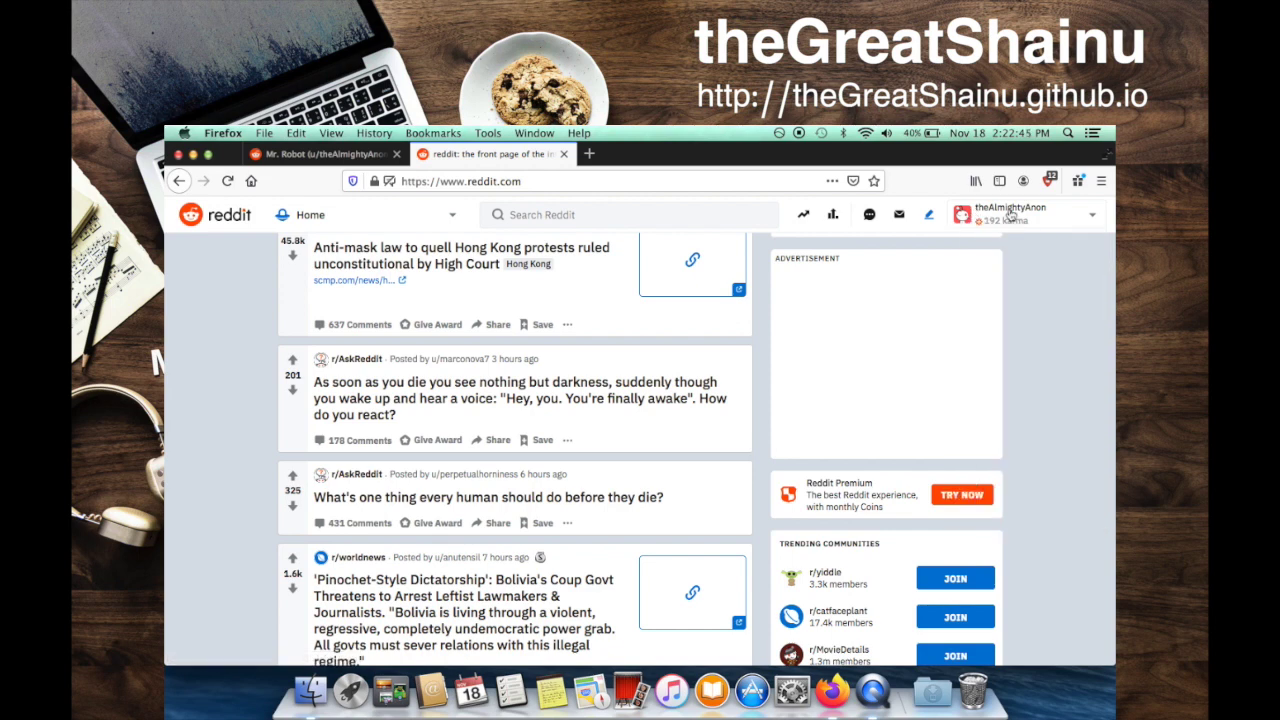
{"action": "scroll", "coordinate": [1070, 261], "scroll_direction": "up", "scroll_amount": 10}
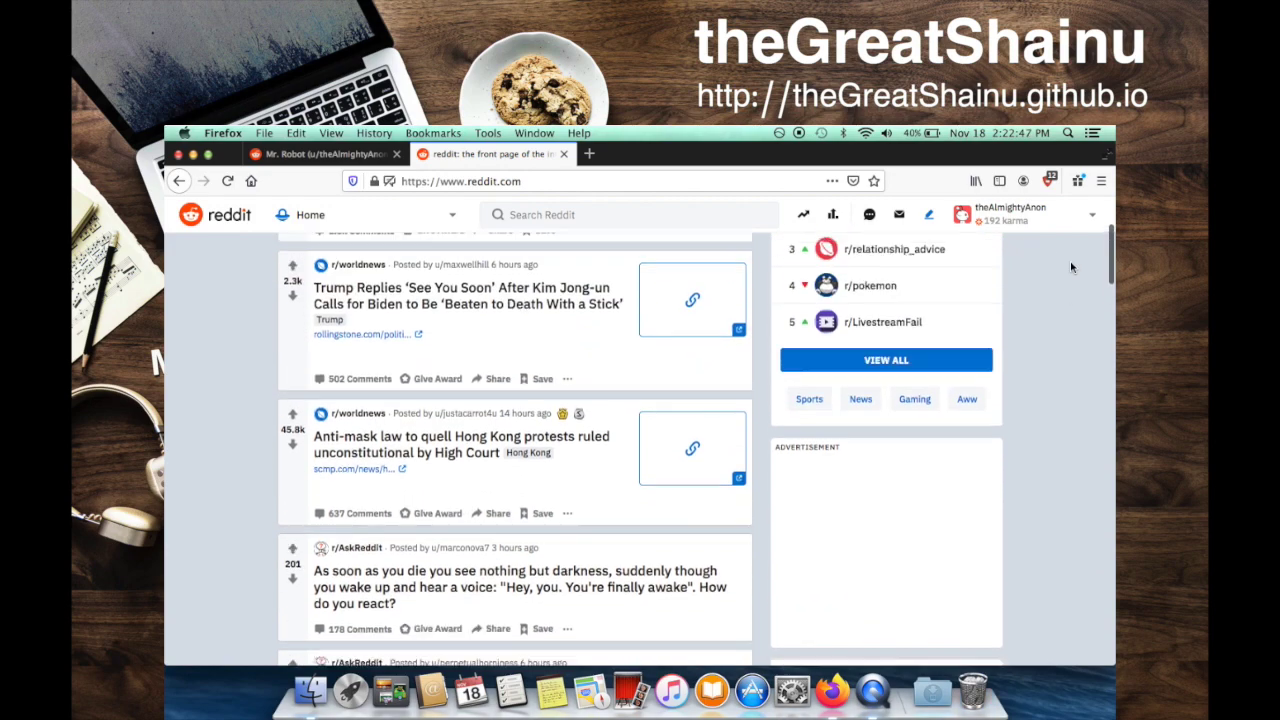
Review the profile's posts list, ending at the AppValley Spotify Premium post on top.
{"action": "left_click", "coordinate": [345, 156]}
{"action": "scroll", "coordinate": [390, 332], "scroll_direction": "down", "scroll_amount": 5}
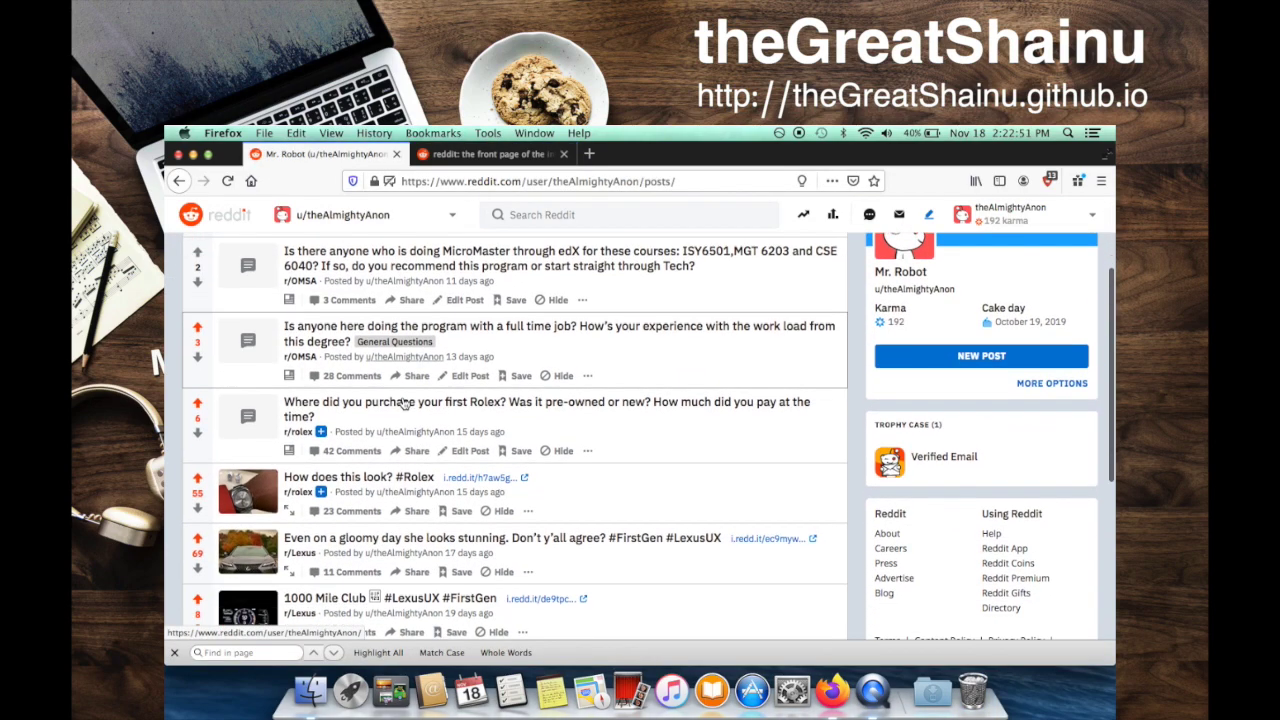
{"action": "scroll", "coordinate": [403, 401], "scroll_direction": "down", "scroll_amount": 3}
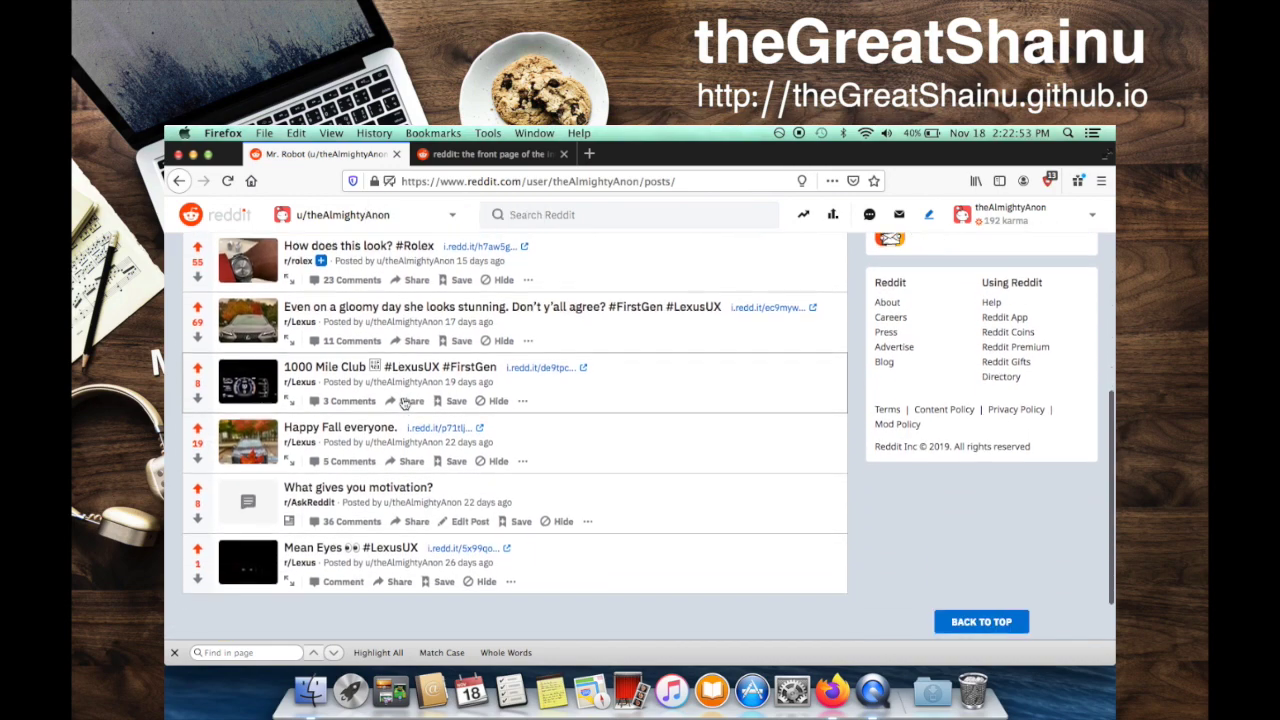
{"action": "scroll", "coordinate": [404, 401], "scroll_direction": "up", "scroll_amount": 2}
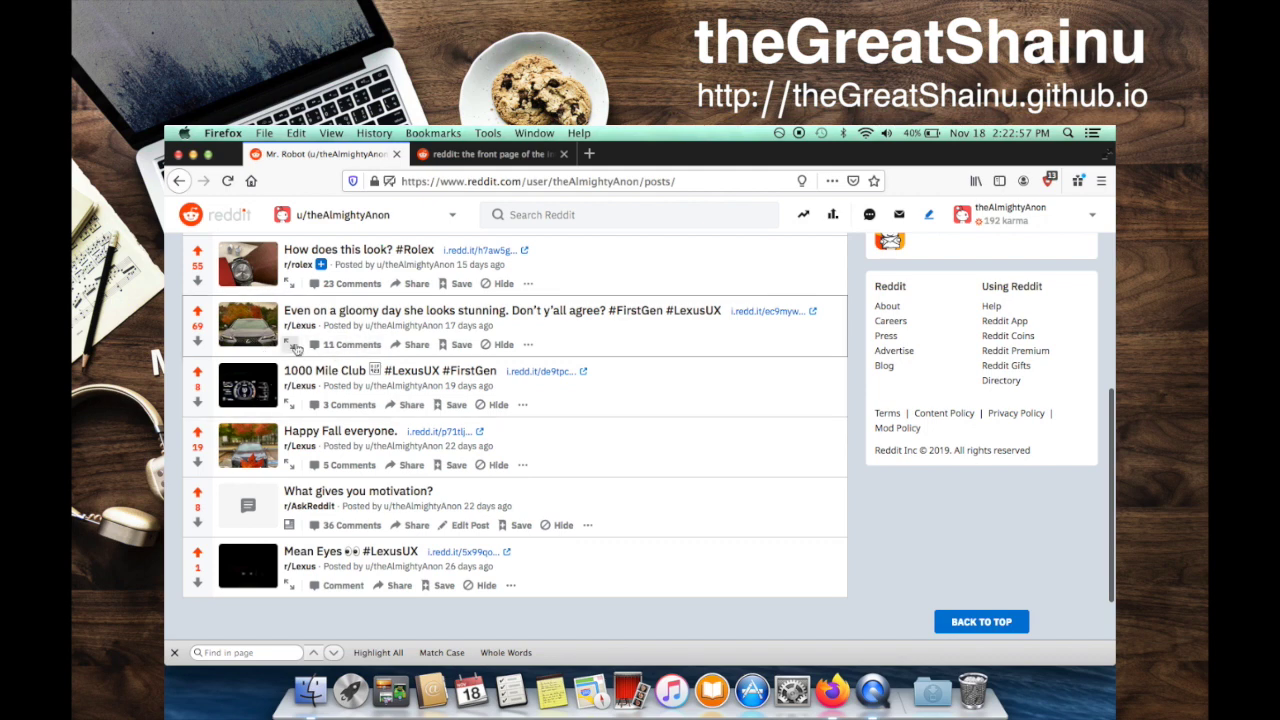
{"action": "scroll", "coordinate": [325, 338], "scroll_direction": "up", "scroll_amount": 1}
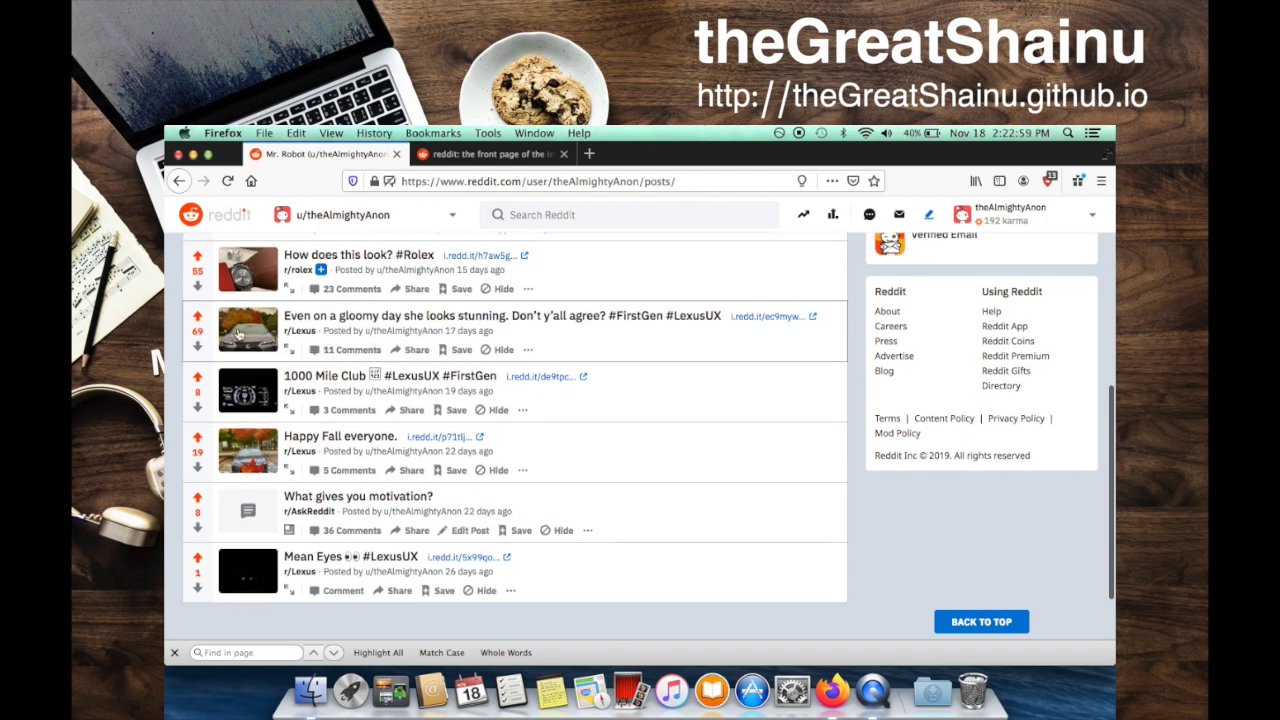
{"action": "scroll", "coordinate": [202, 514], "scroll_direction": "up", "scroll_amount": 3}
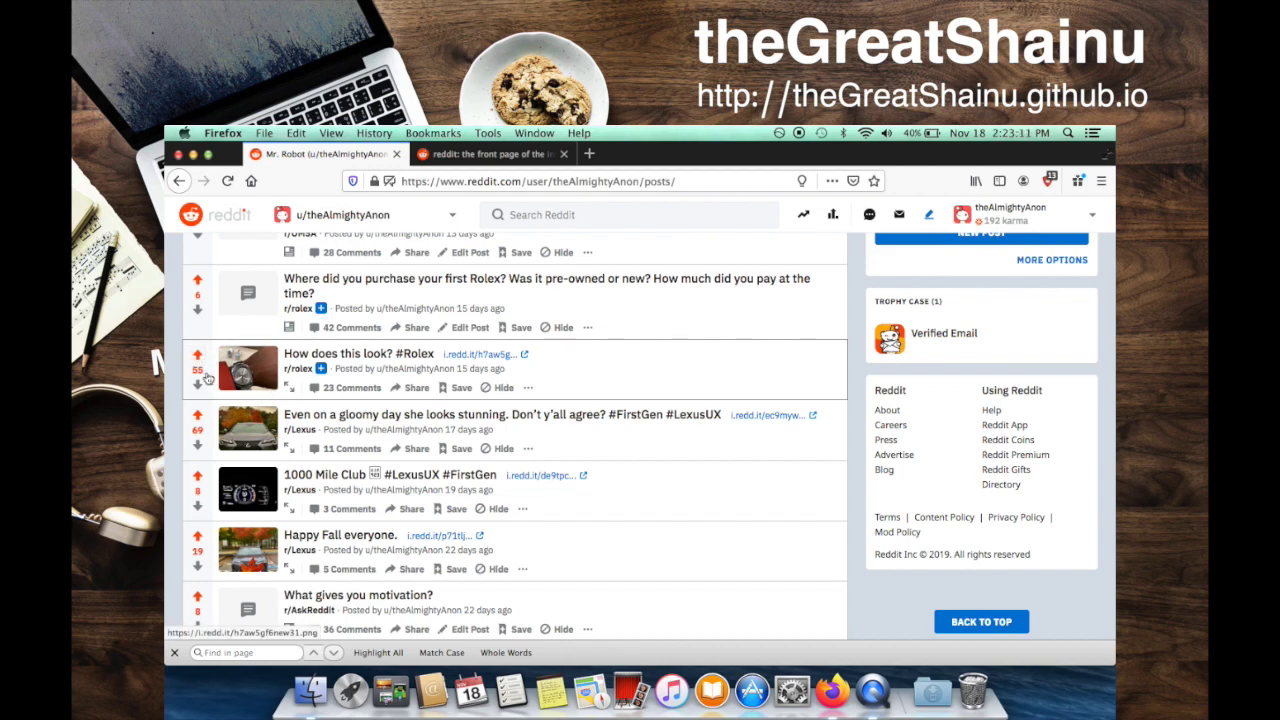
{"action": "scroll", "coordinate": [428, 370], "scroll_direction": "up", "scroll_amount": 2}
{"action": "scroll", "coordinate": [428, 370], "scroll_direction": "up", "scroll_amount": 3}
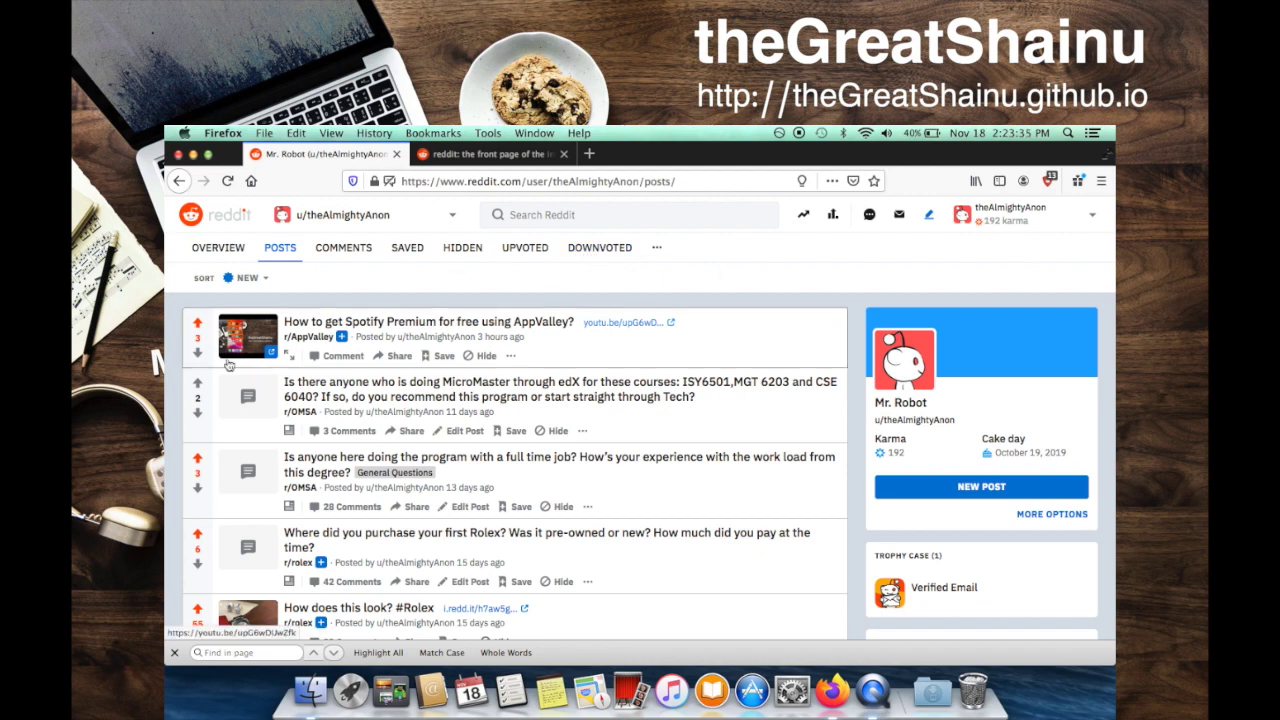
Go back to the Reddit front page and start a new community.
{"action": "left_click", "coordinate": [467, 155]}
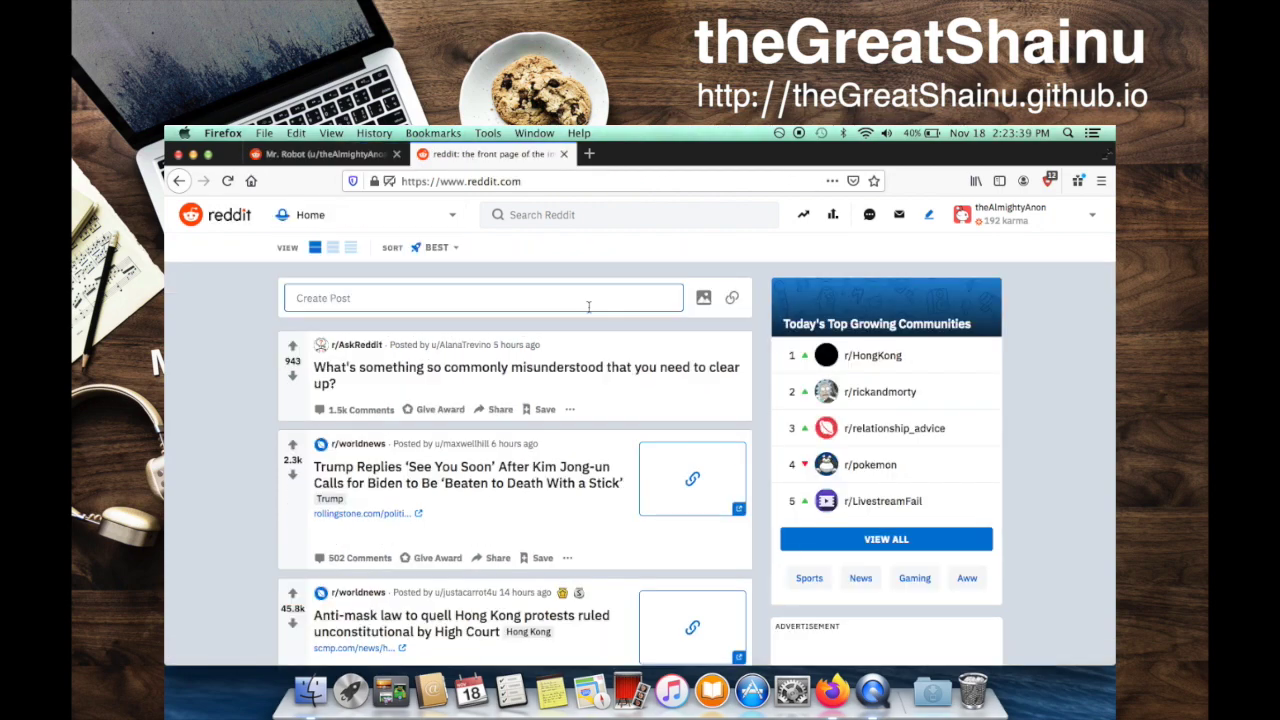
{"action": "scroll", "coordinate": [610, 315], "scroll_direction": "down", "scroll_amount": 3}
{"action": "scroll", "coordinate": [770, 400], "scroll_direction": "down", "scroll_amount": 10}
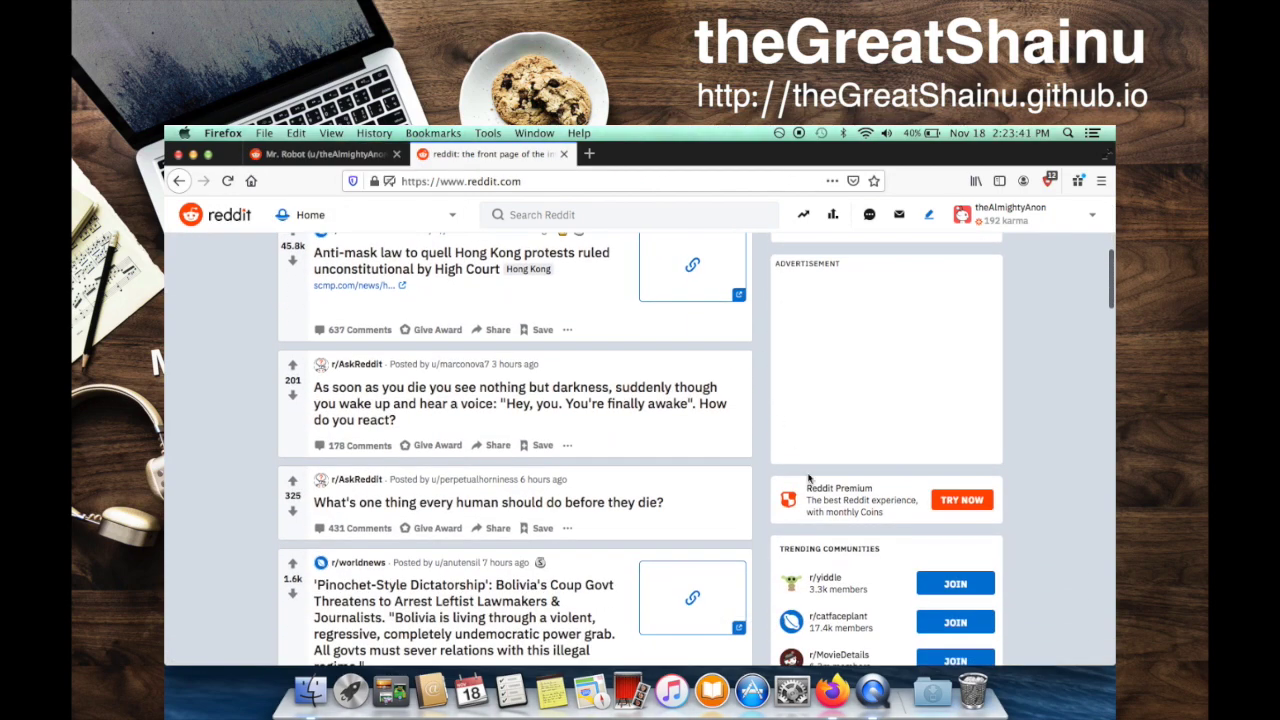
{"action": "left_click", "coordinate": [880, 532]}
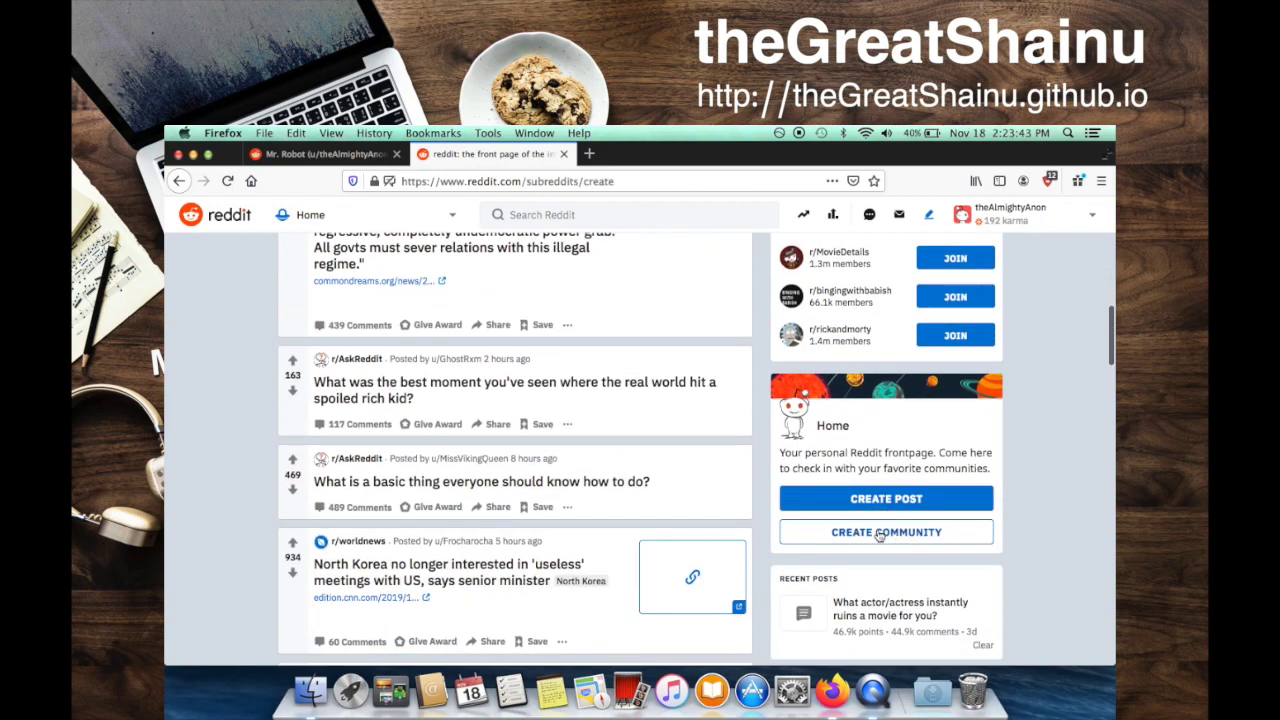
Name the community HowToSubreddit.
{"action": "left_click", "coordinate": [585, 342]}
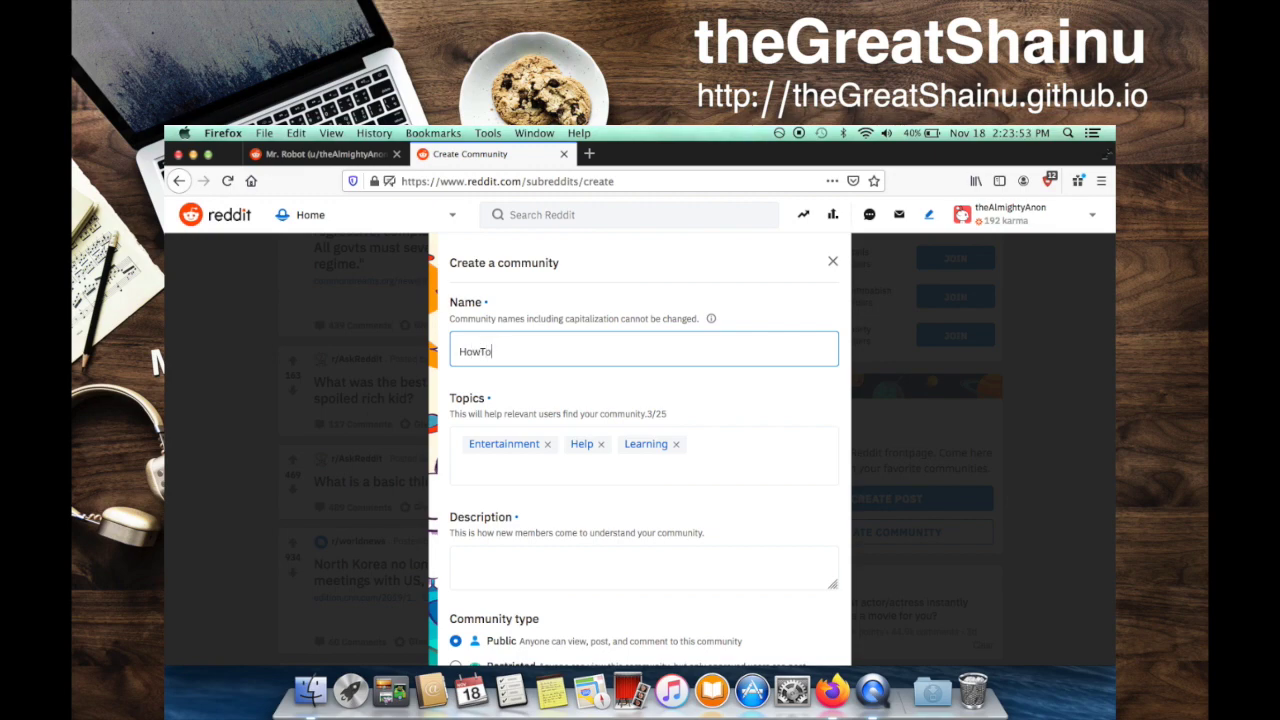
{"action": "type", "text": "Subreddit"}
{"action": "scroll", "coordinate": [600, 360], "scroll_direction": "down", "scroll_amount": 2}
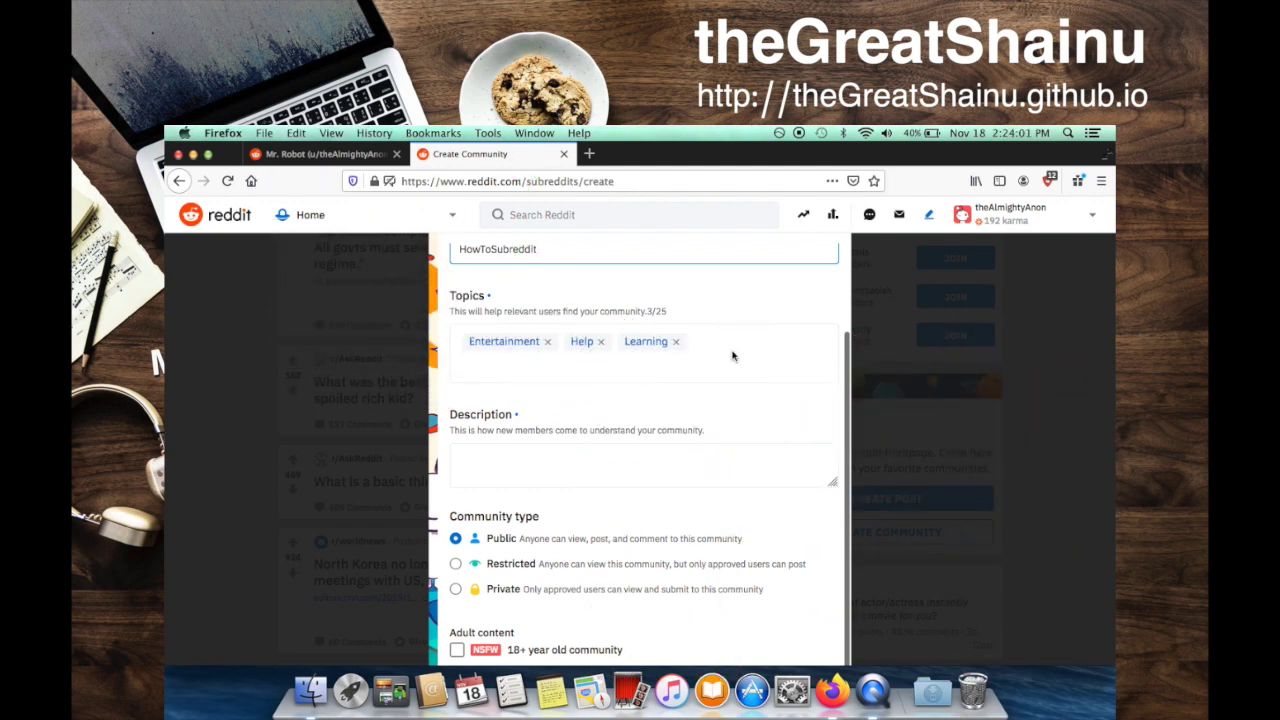
Write the description 'This subreddit is created for young upcoming Youtube Creators.'.
{"action": "left_click", "coordinate": [639, 480]}
{"action": "type", "text": "This subreddit is cre"}
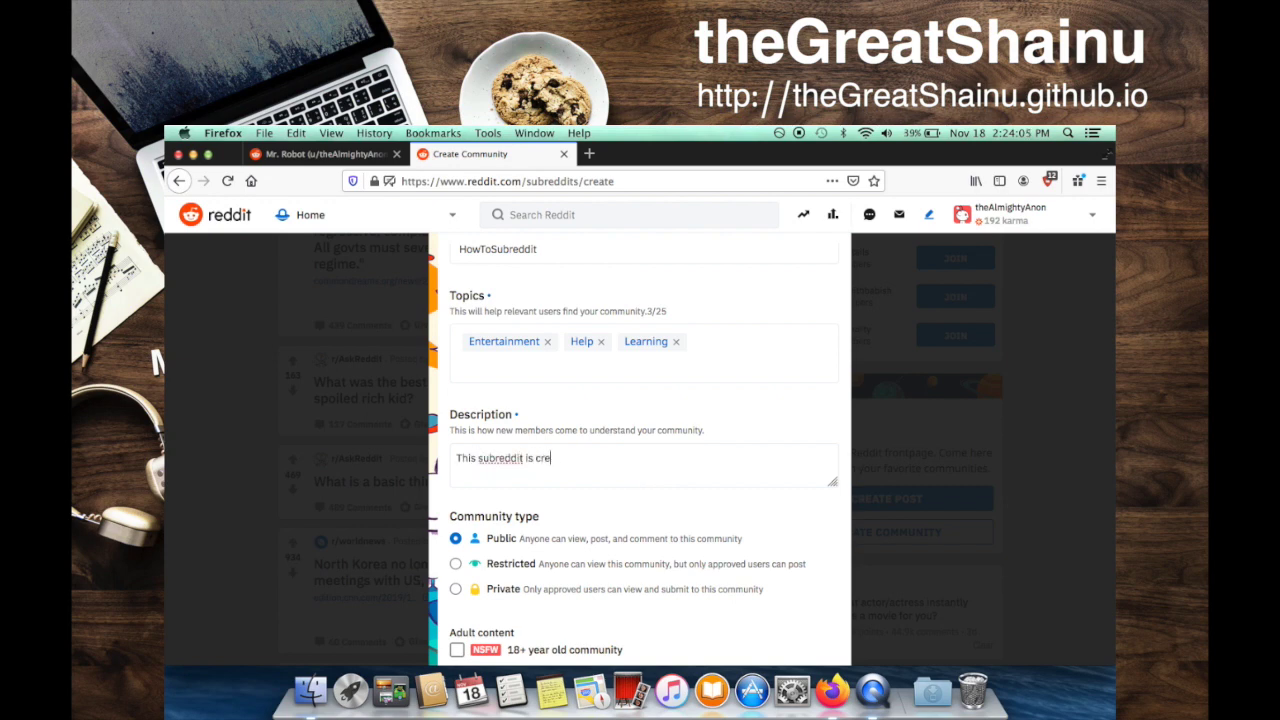
{"action": "type", "text": "ated for you"}
{"action": "key", "text": "BackSpace"}
{"action": "type", "text": "young upcoming Youtube Cr"}
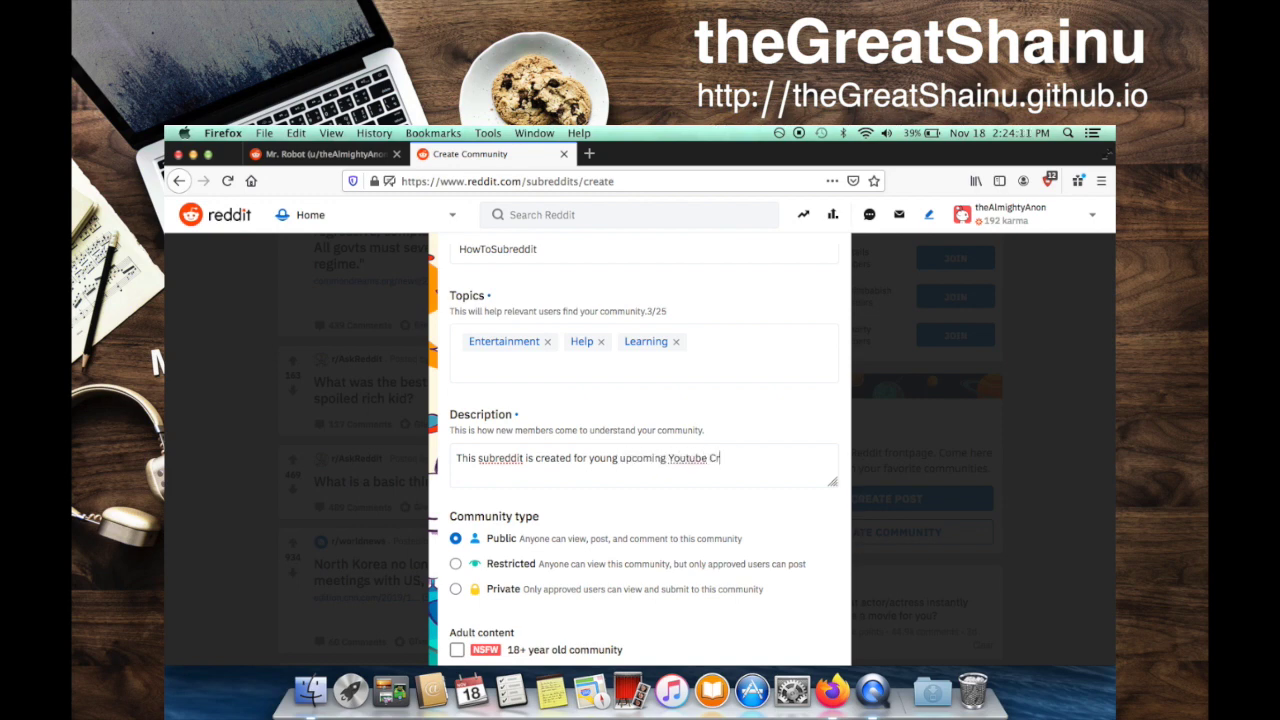
{"action": "type", "text": "eators."}
Review the completed community form and submit it.
{"action": "scroll", "coordinate": [677, 505], "scroll_direction": "down", "scroll_amount": 1}
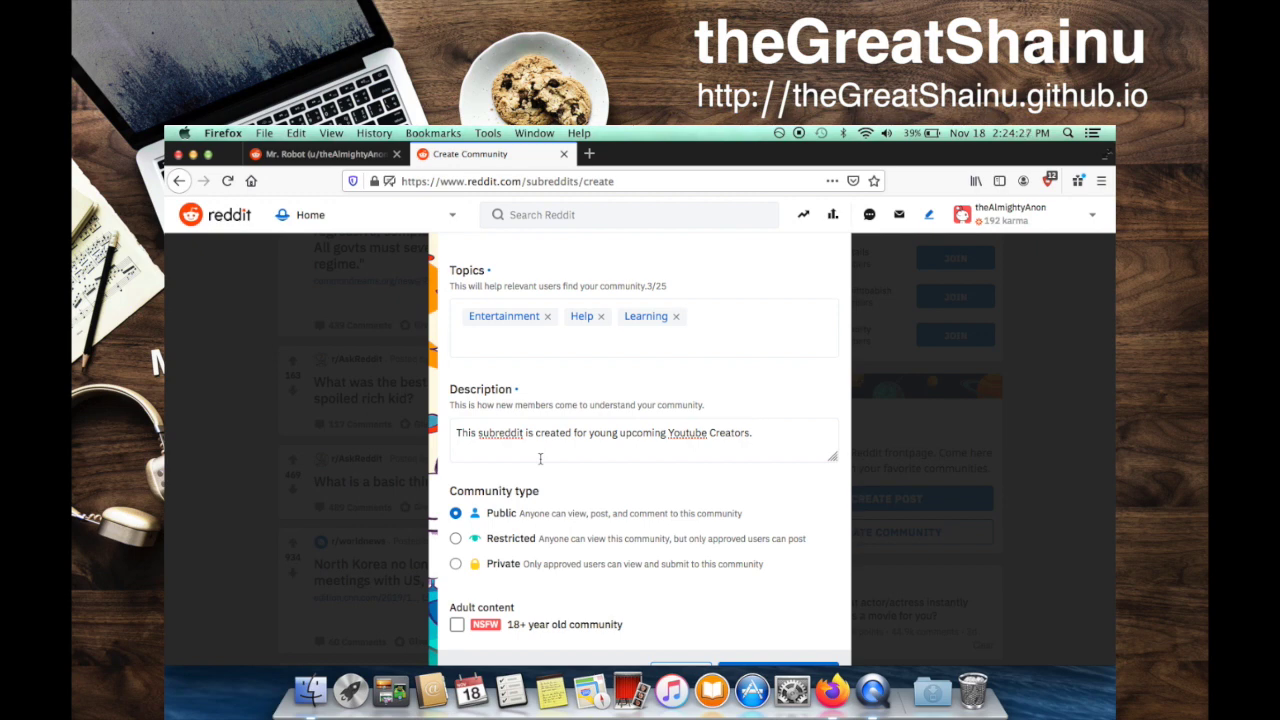
{"action": "scroll", "coordinate": [546, 528], "scroll_direction": "down", "scroll_amount": 1}
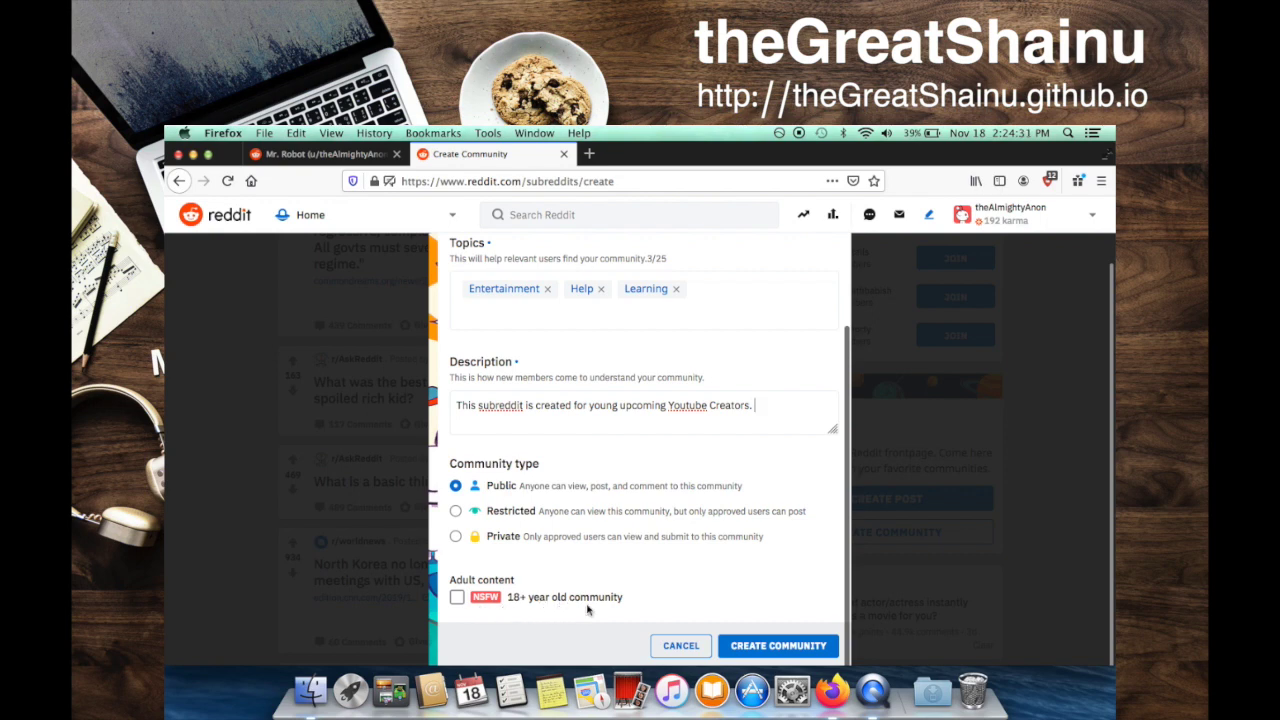
{"action": "scroll", "coordinate": [629, 578], "scroll_direction": "up", "scroll_amount": 3}
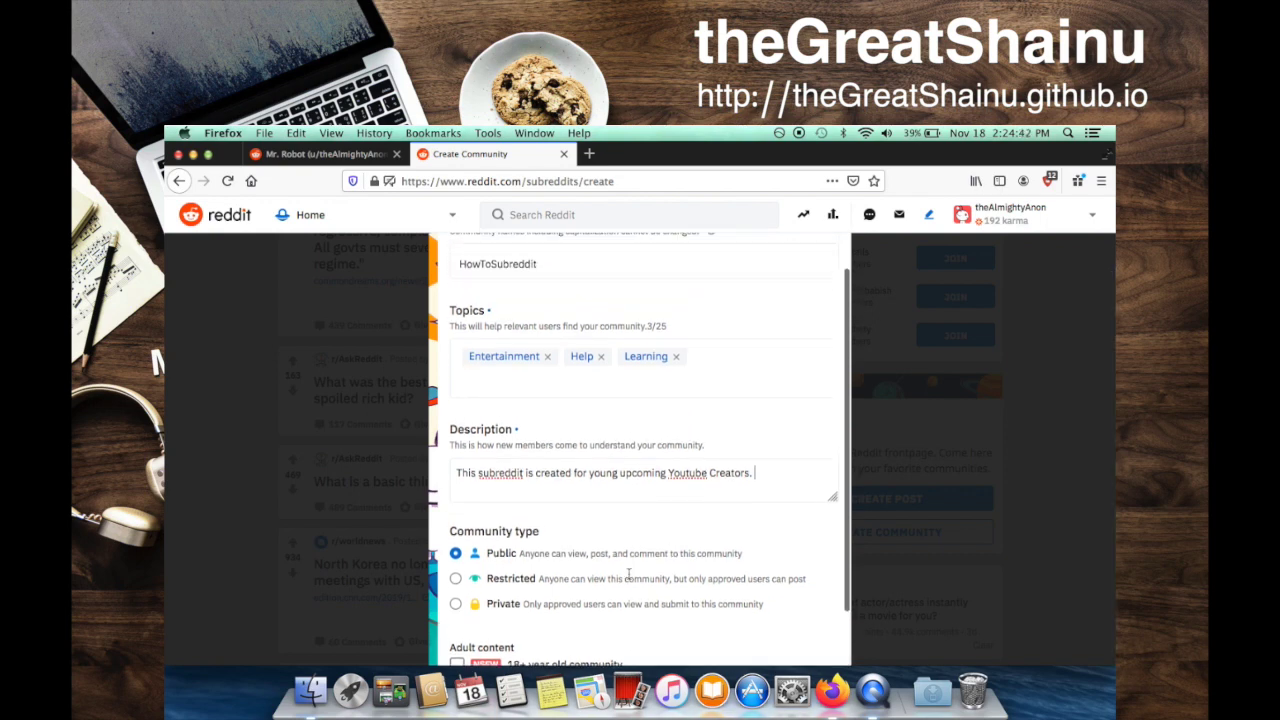
{"action": "scroll", "coordinate": [629, 578], "scroll_direction": "down", "scroll_amount": 3}
{"action": "left_click", "coordinate": [784, 645]}
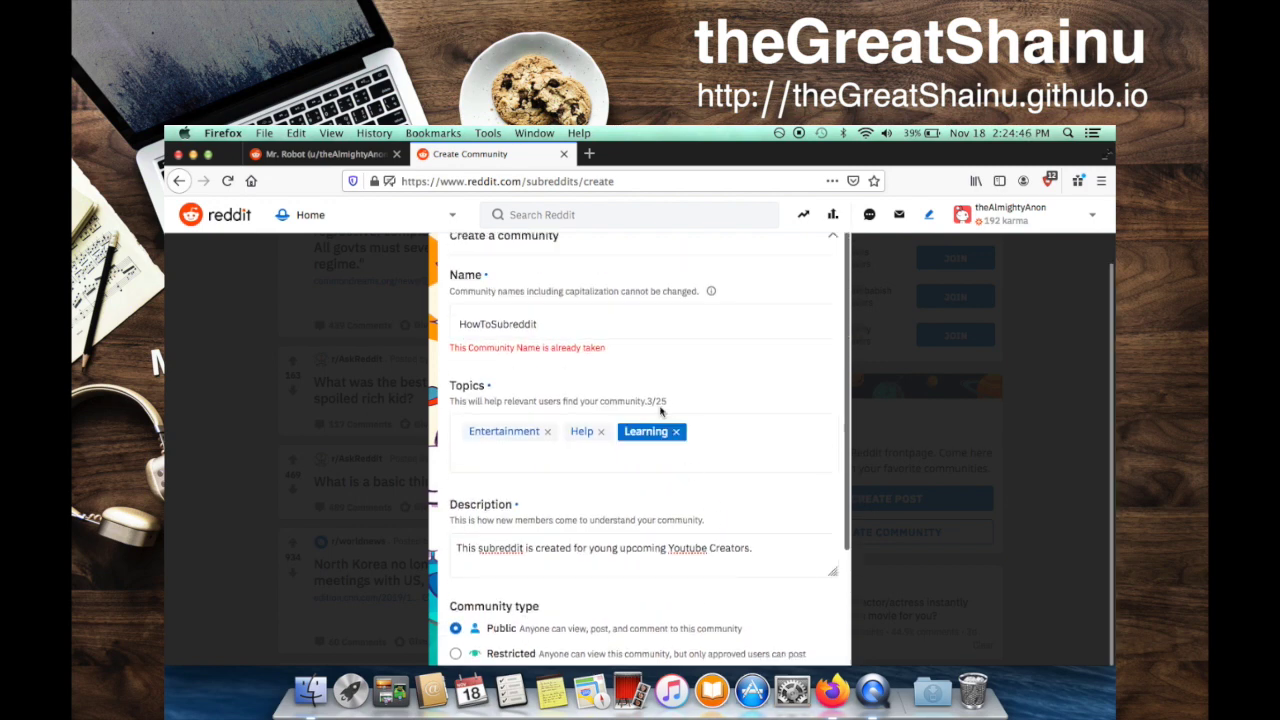
Change the taken community name to HowToYouTubeSubreddit.
{"action": "left_click", "coordinate": [567, 325]}
{"action": "type", "text": "Y"}
{"action": "key", "text": "BackSpace"}
{"action": "key", "text": "BackSpace"}
{"action": "key", "text": "BackSpace"}
{"action": "key", "text": "BackSpace"}
{"action": "key", "text": "BackSpace"}
{"action": "key", "text": "BackSpace"}
{"action": "key", "text": "BackSpace"}
{"action": "key", "text": "BackSpace"}
{"action": "key", "text": "BackSpace"}
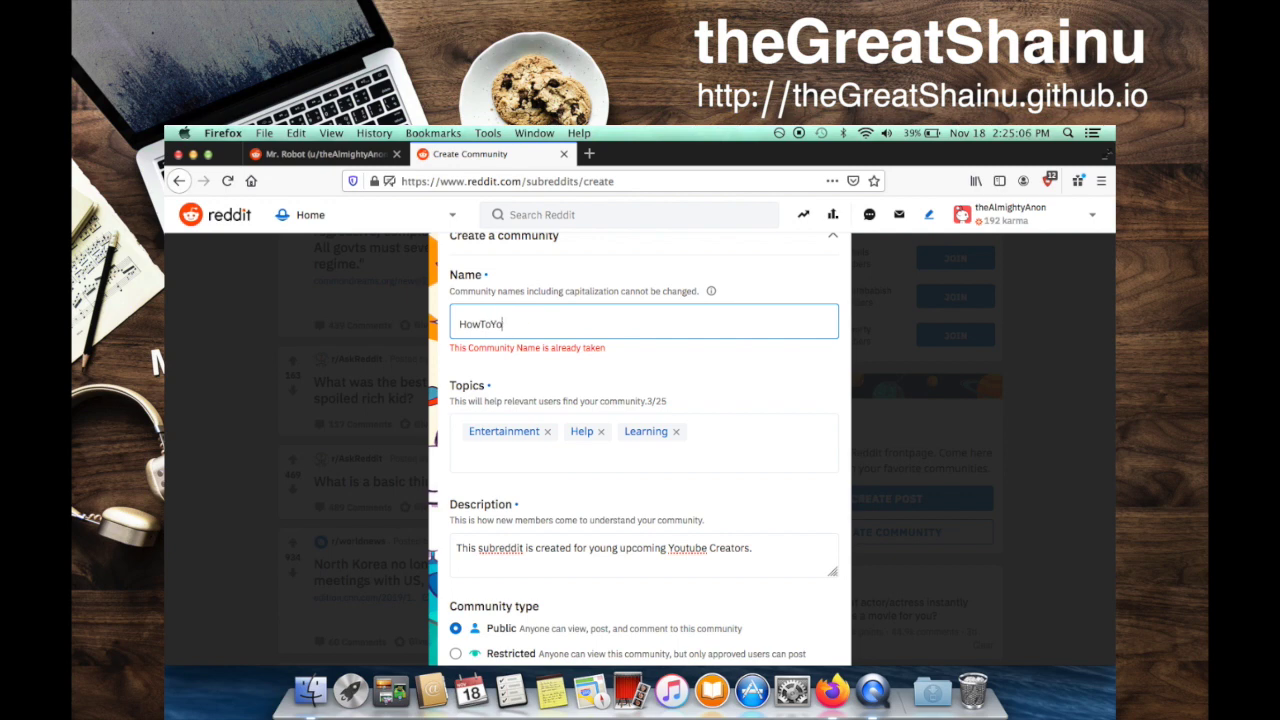
{"action": "type", "text": "YouTubeSubbr"}
{"action": "type", "text": "ddit"}
{"action": "scroll", "coordinate": [644, 450], "scroll_direction": "down", "scroll_amount": 3}
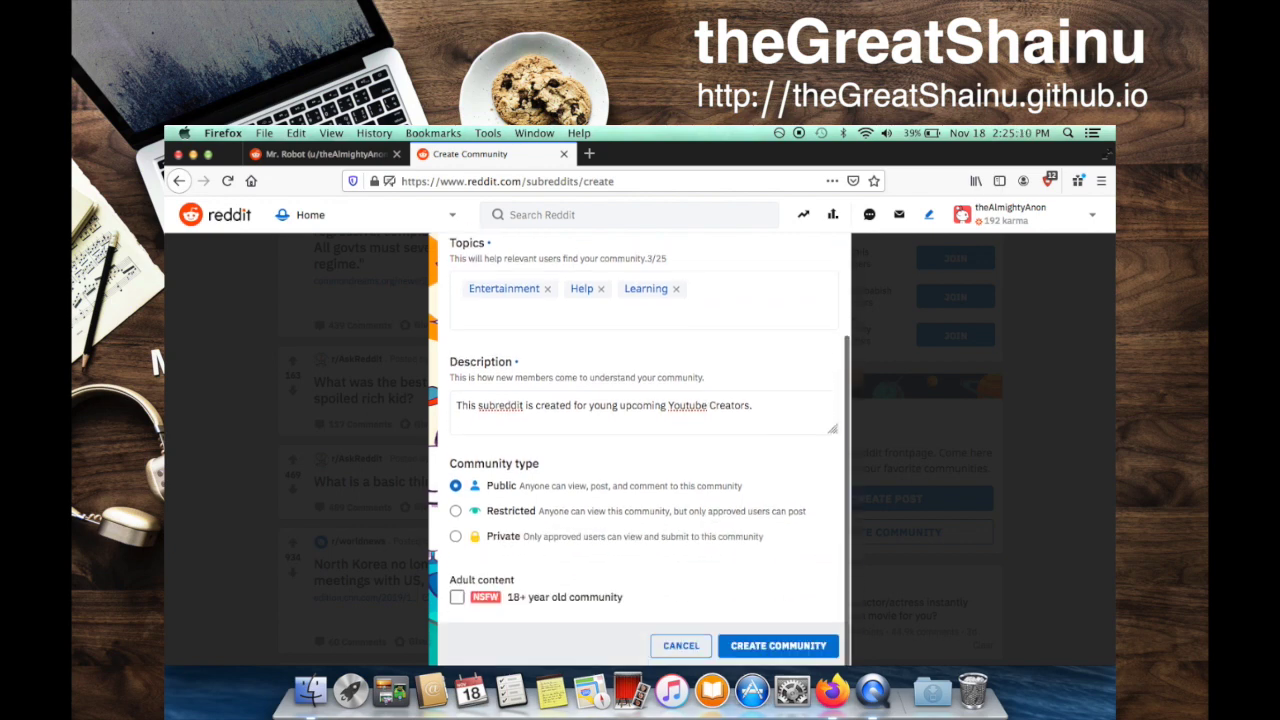
{"action": "scroll", "coordinate": [603, 447], "scroll_direction": "up", "scroll_amount": 3}
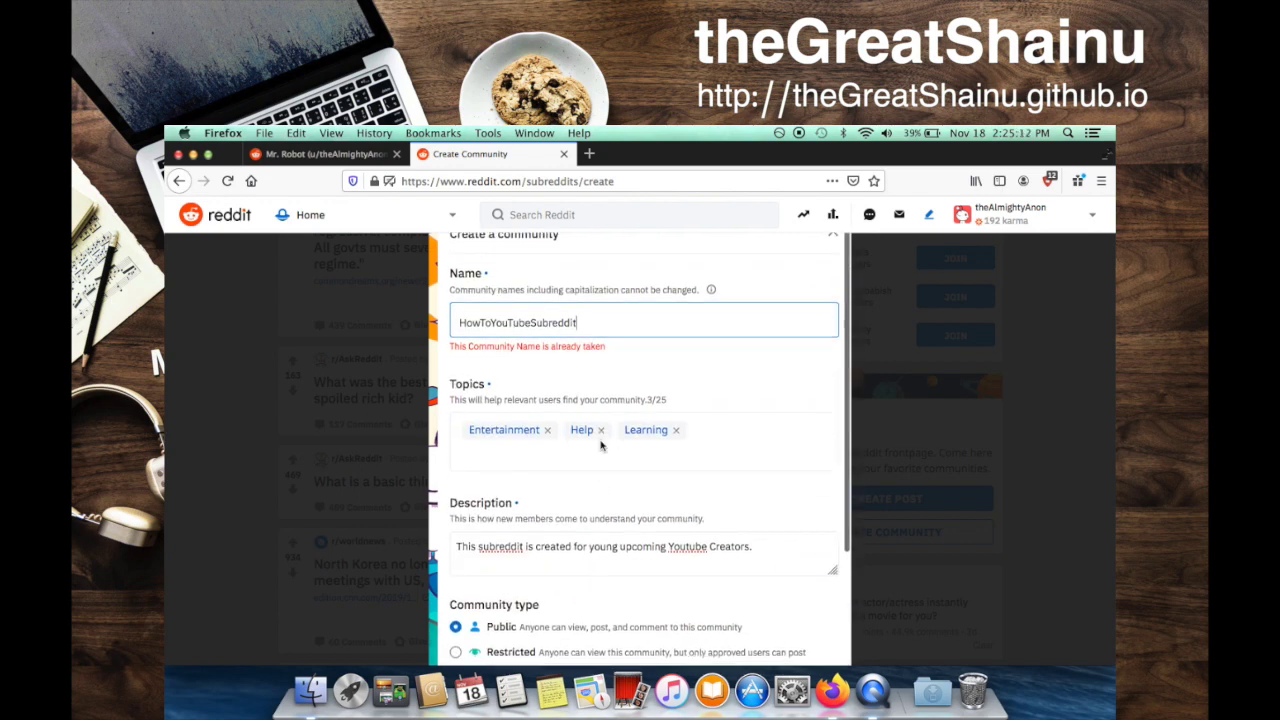
{"action": "scroll", "coordinate": [770, 561], "scroll_direction": "down", "scroll_amount": 3}
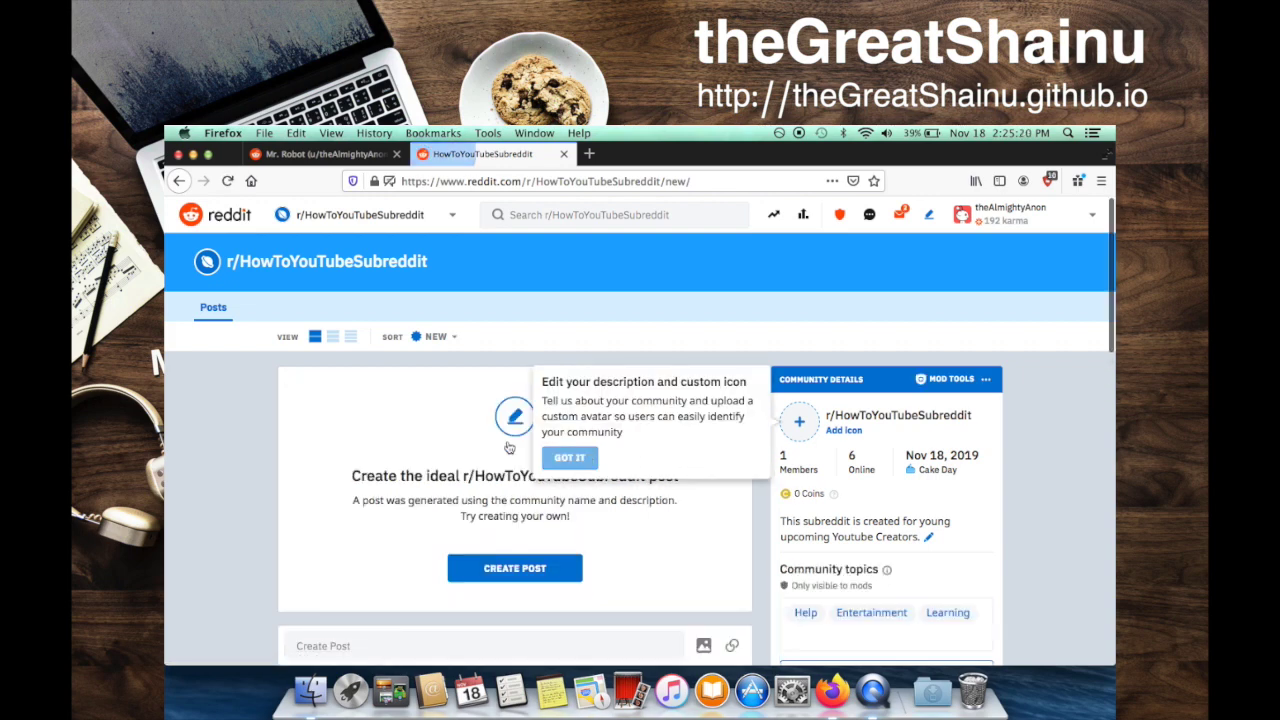
Review the new r/HowToYouTubeSubreddit page and dismiss the description-and-icon tip with GOT IT.
{"action": "scroll", "coordinate": [560, 437], "scroll_direction": "down", "scroll_amount": 2}
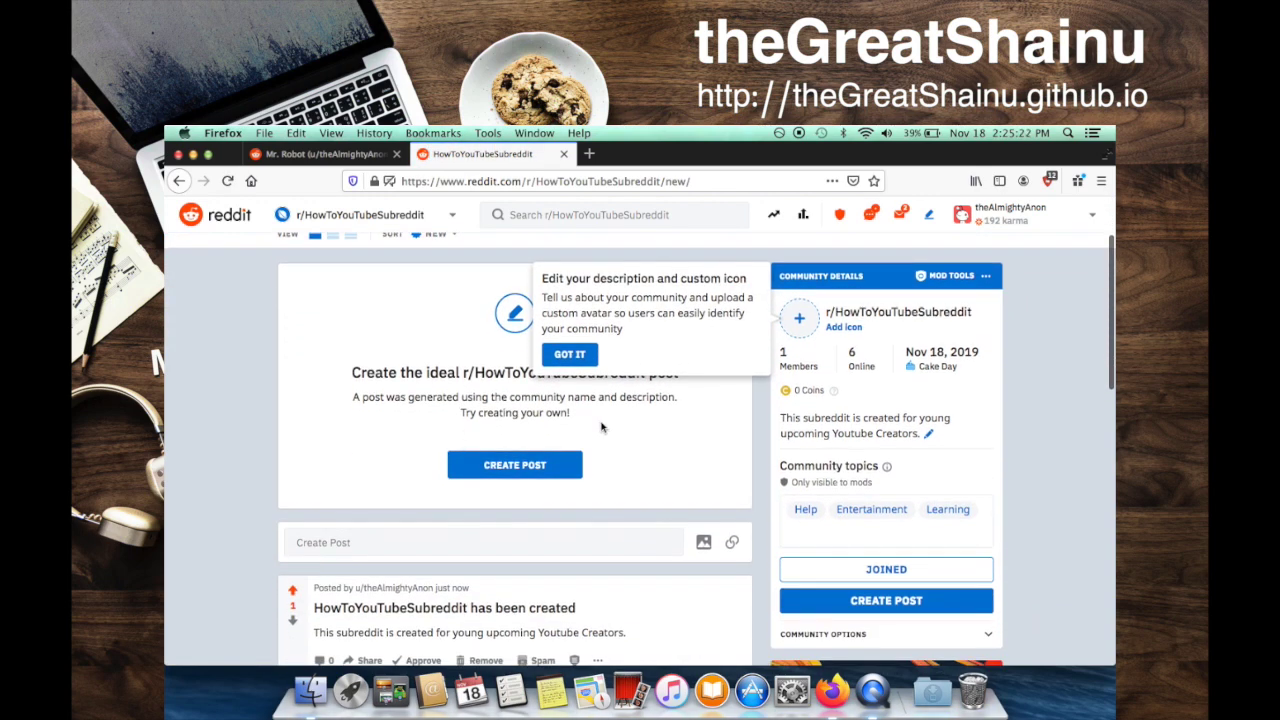
{"action": "scroll", "coordinate": [728, 439], "scroll_direction": "down", "scroll_amount": 1}
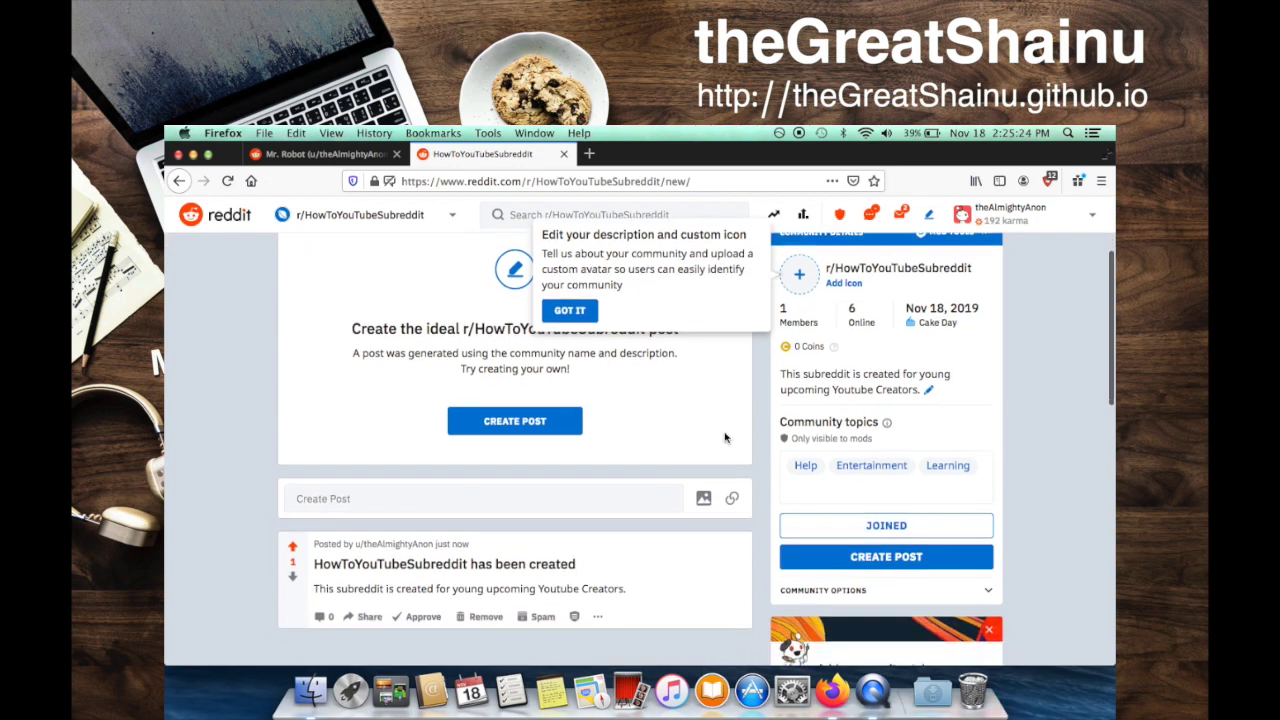
{"action": "scroll", "coordinate": [733, 359], "scroll_direction": "up", "scroll_amount": 1}
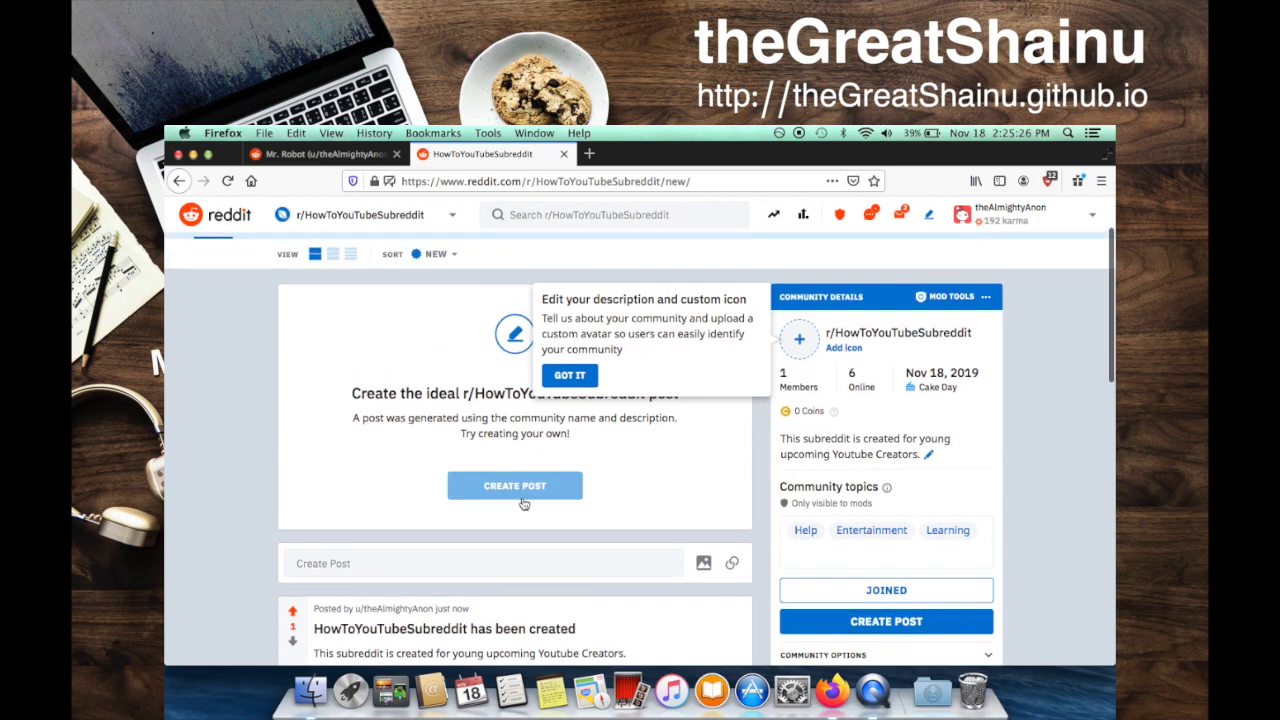
{"action": "scroll", "coordinate": [566, 522], "scroll_direction": "down", "scroll_amount": 2}
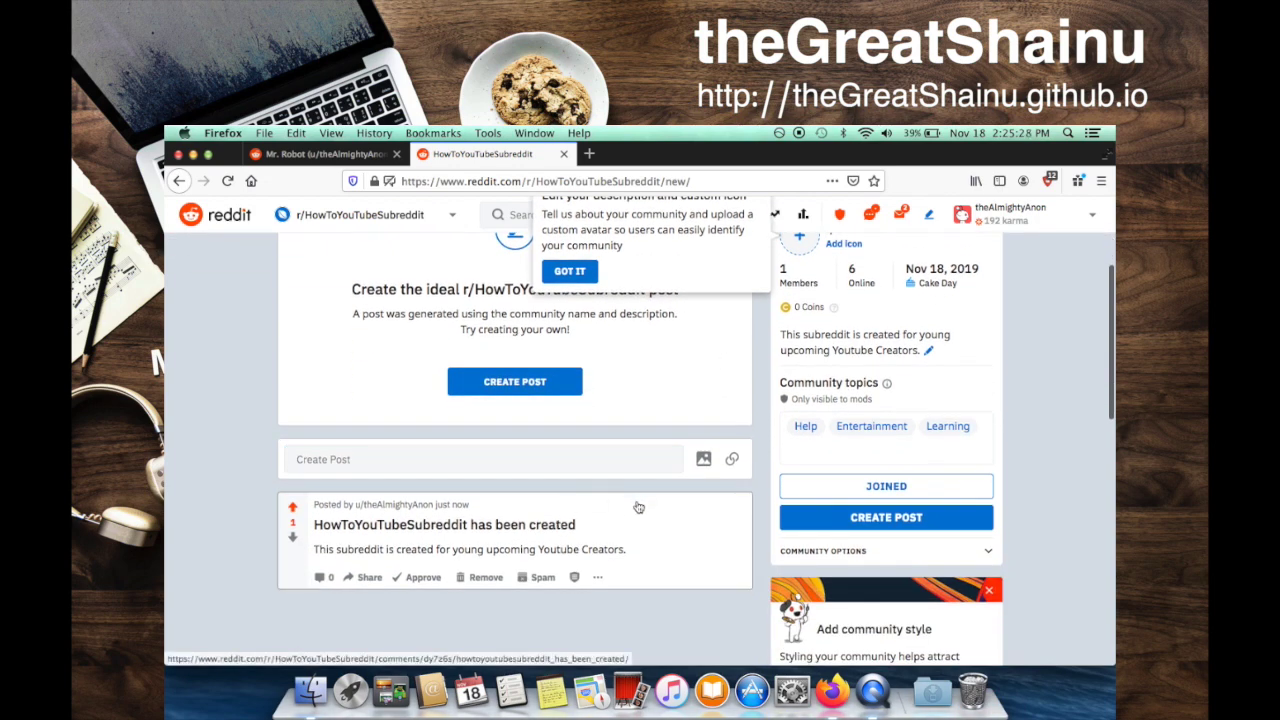
{"action": "scroll", "coordinate": [635, 522], "scroll_direction": "down", "scroll_amount": 3}
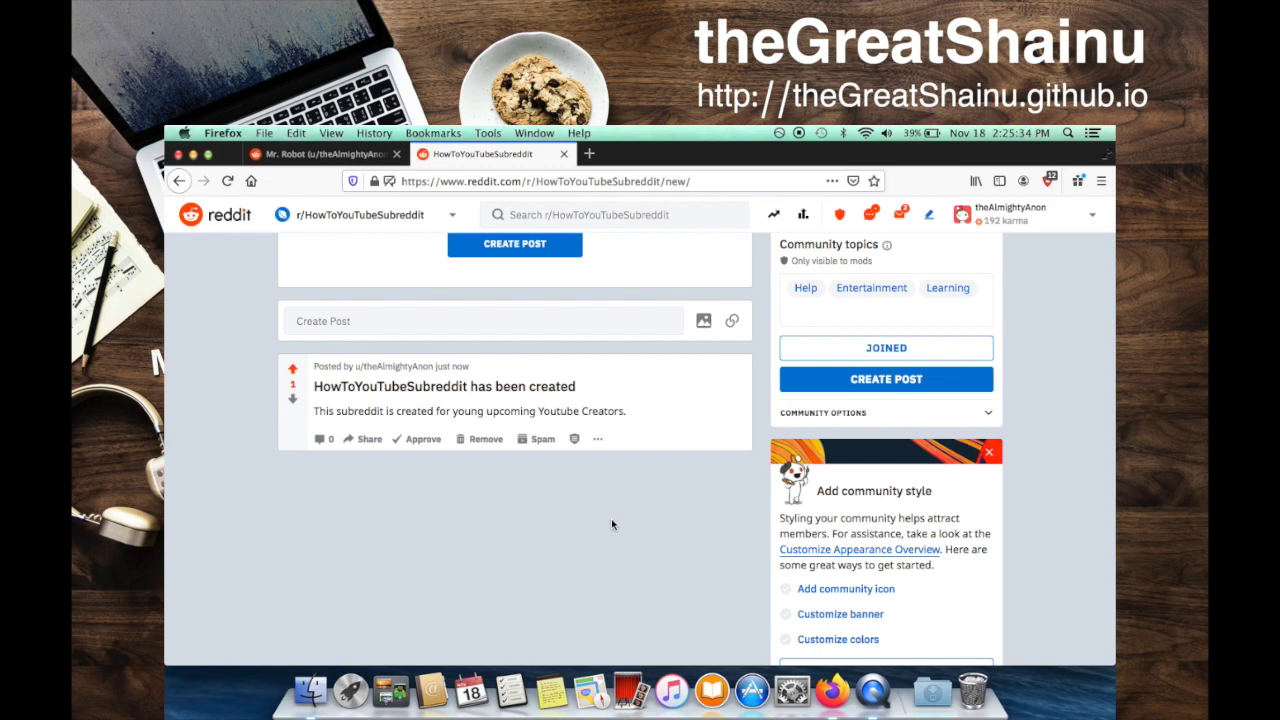
{"action": "scroll", "coordinate": [595, 521], "scroll_direction": "up", "scroll_amount": 6}
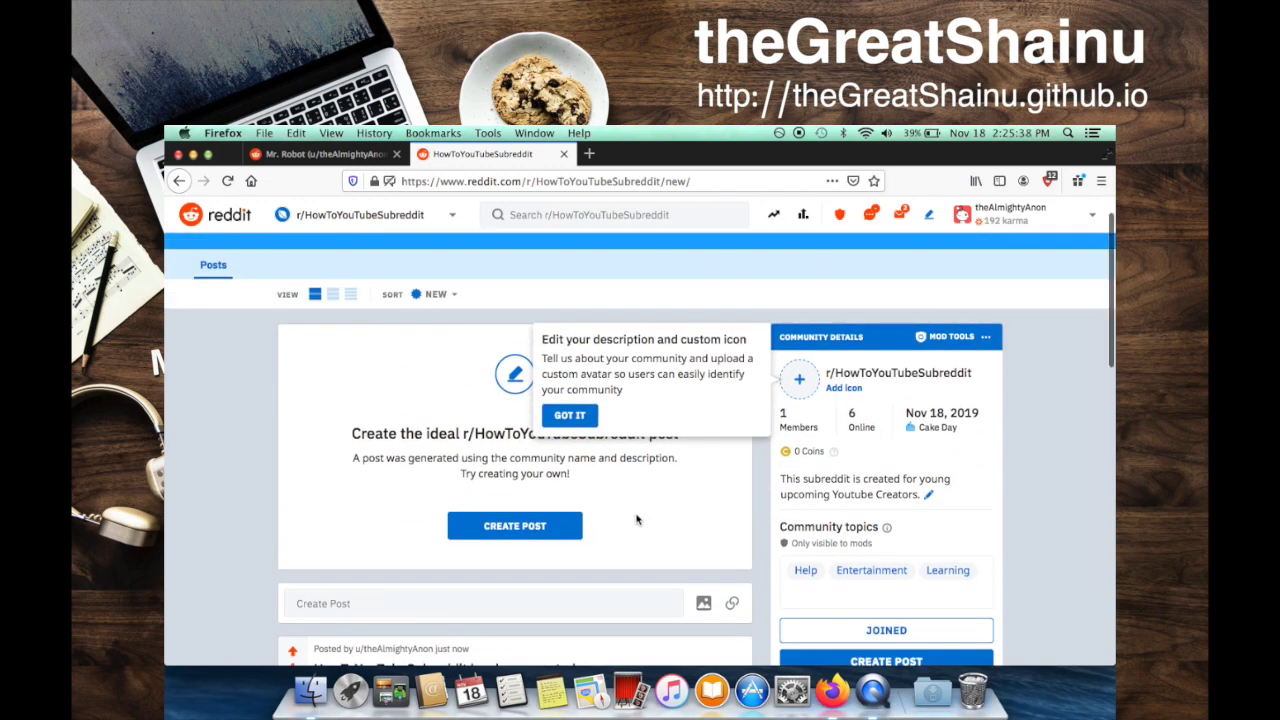
{"action": "left_click", "coordinate": [1012, 405]}
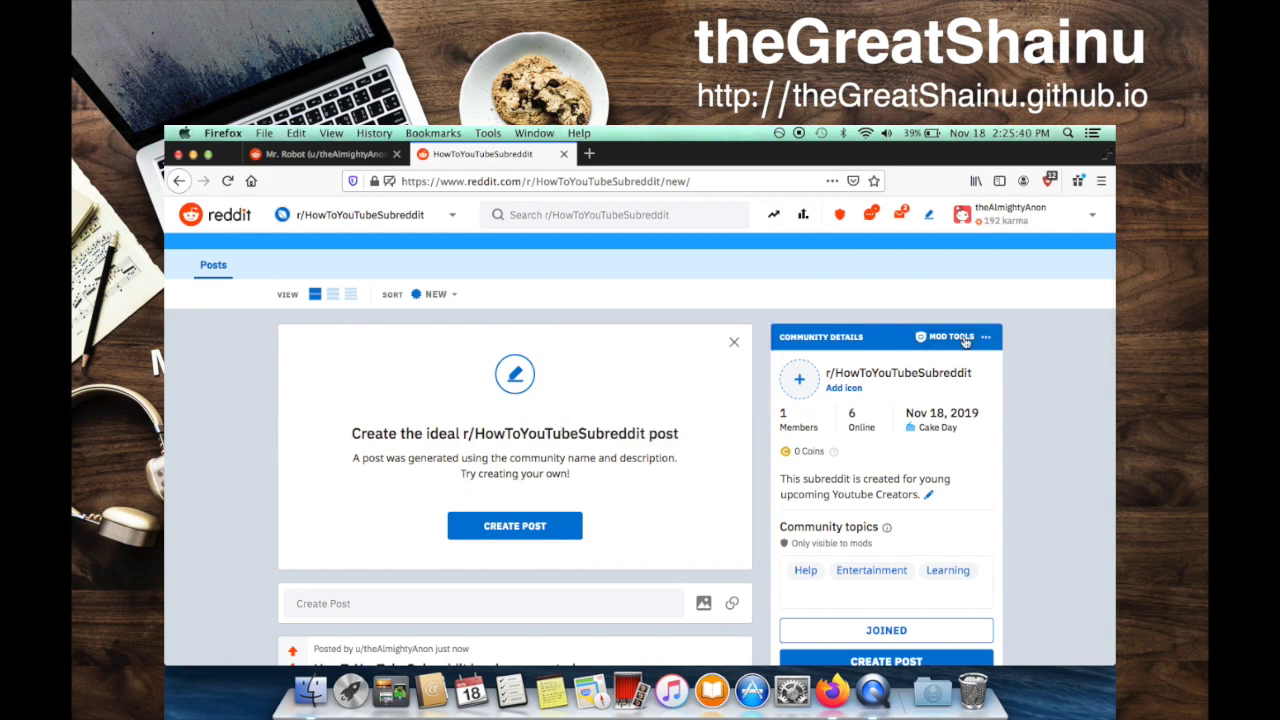